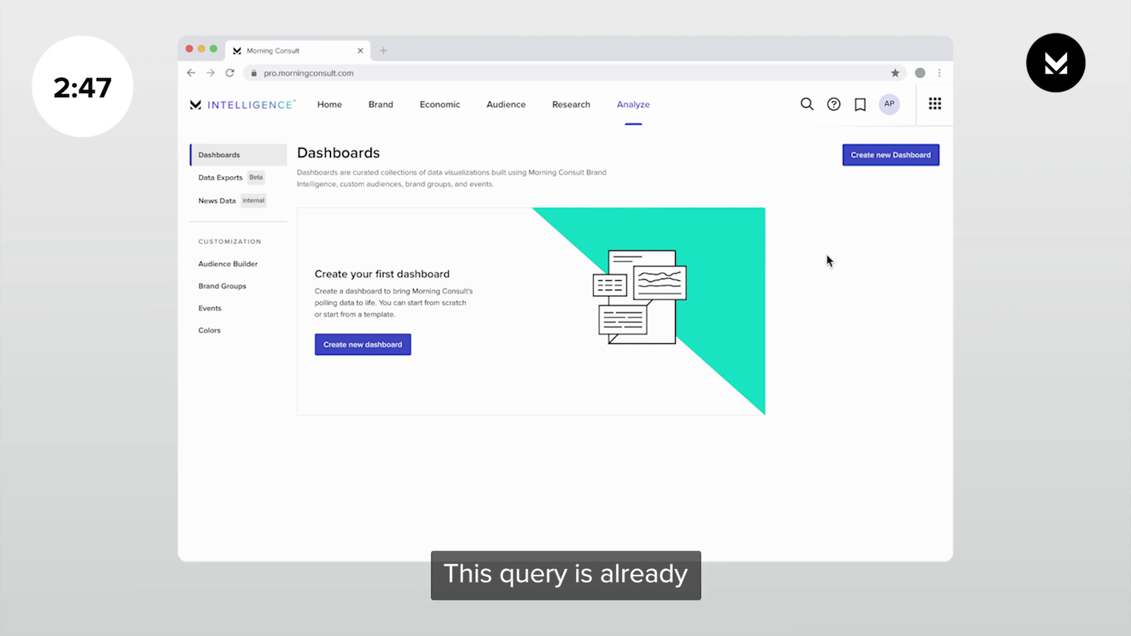
# Step: Start a new audience named 'Healthy Drink Audience'
pyautogui.click(268, 268)
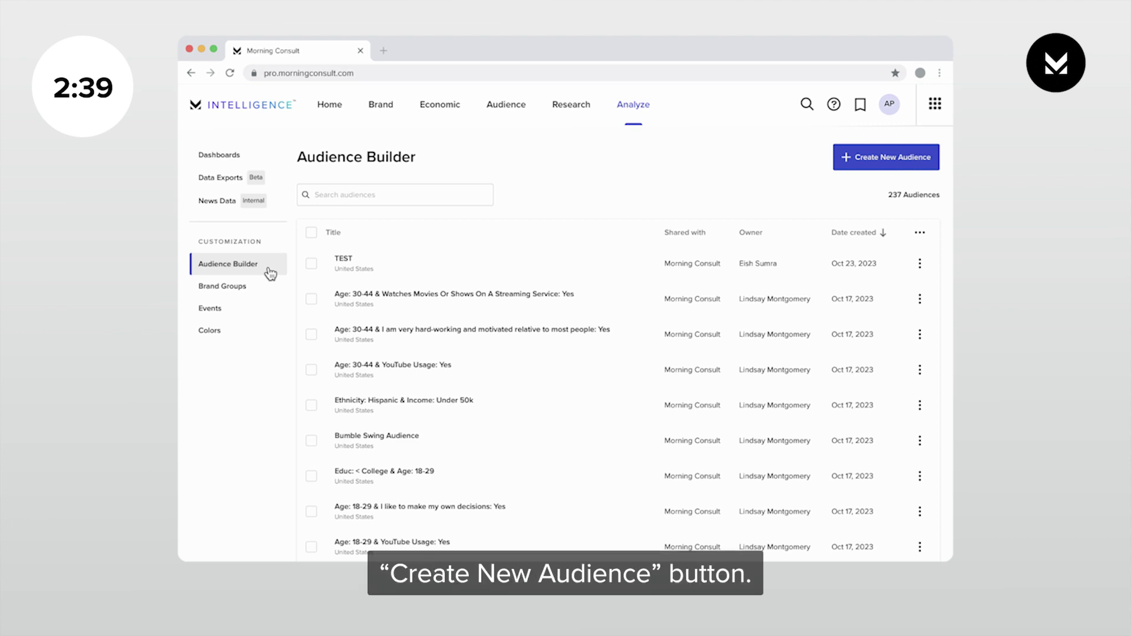
pyautogui.click(873, 168)
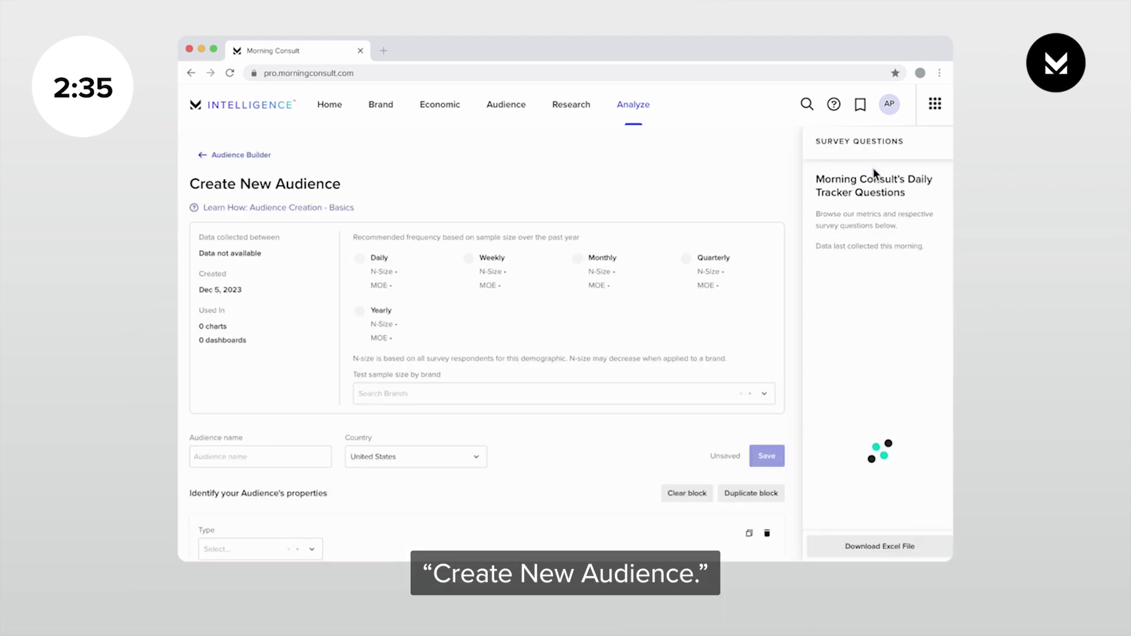
pyautogui.click(257, 458)
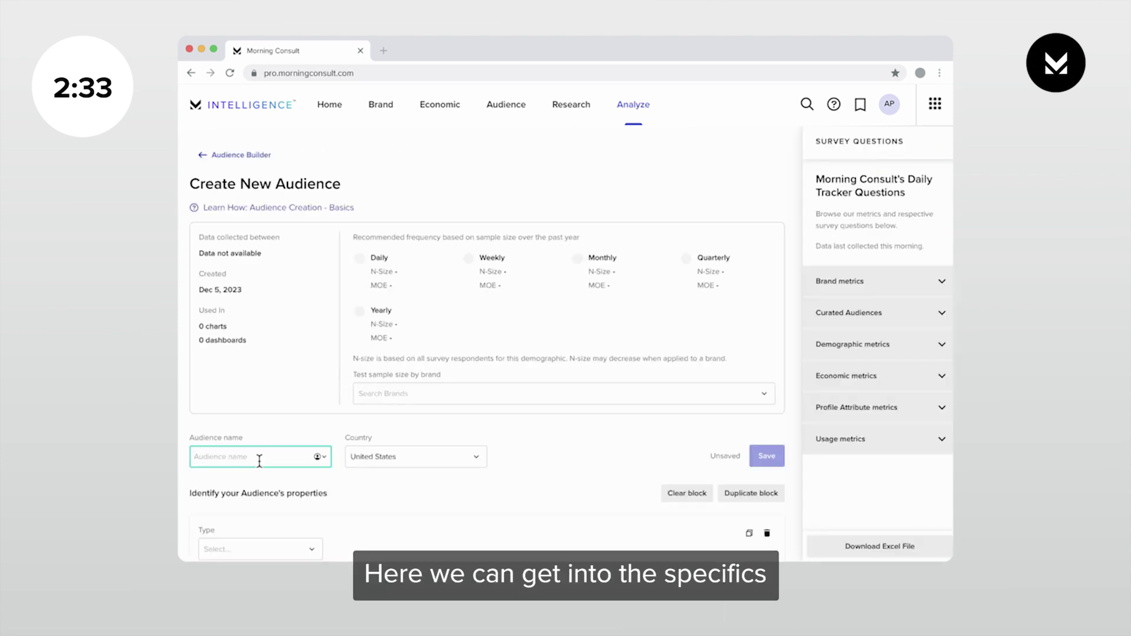
pyautogui.write('Healthy Drink Audience')
# Step: Add the Profile attribute 'health is a primary factor' from Consumption Attitudes and Habits, answer Yes
pyautogui.scroll(-3, 558, 466)
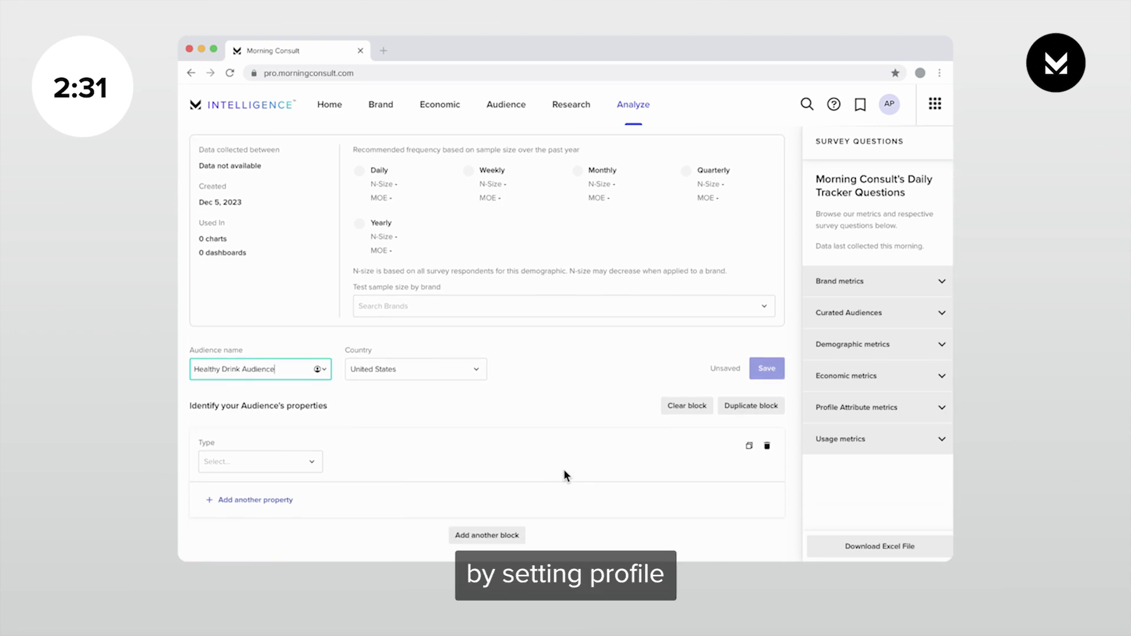
pyautogui.click(309, 469)
pyautogui.scroll(-2, 291, 517)
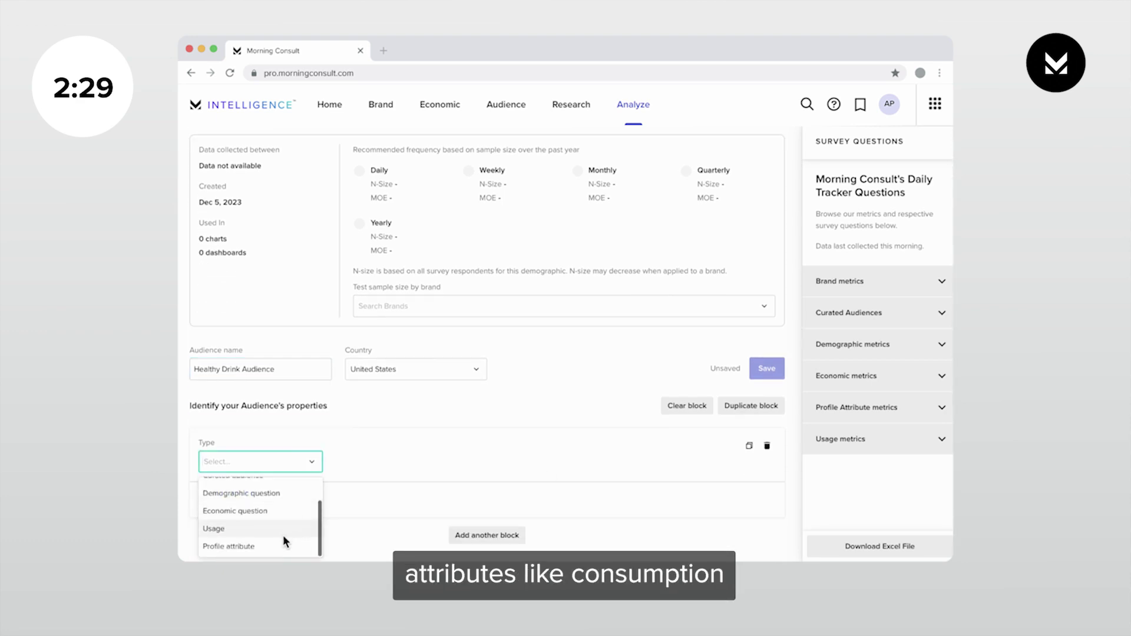
pyautogui.click(283, 540)
pyautogui.click(484, 463)
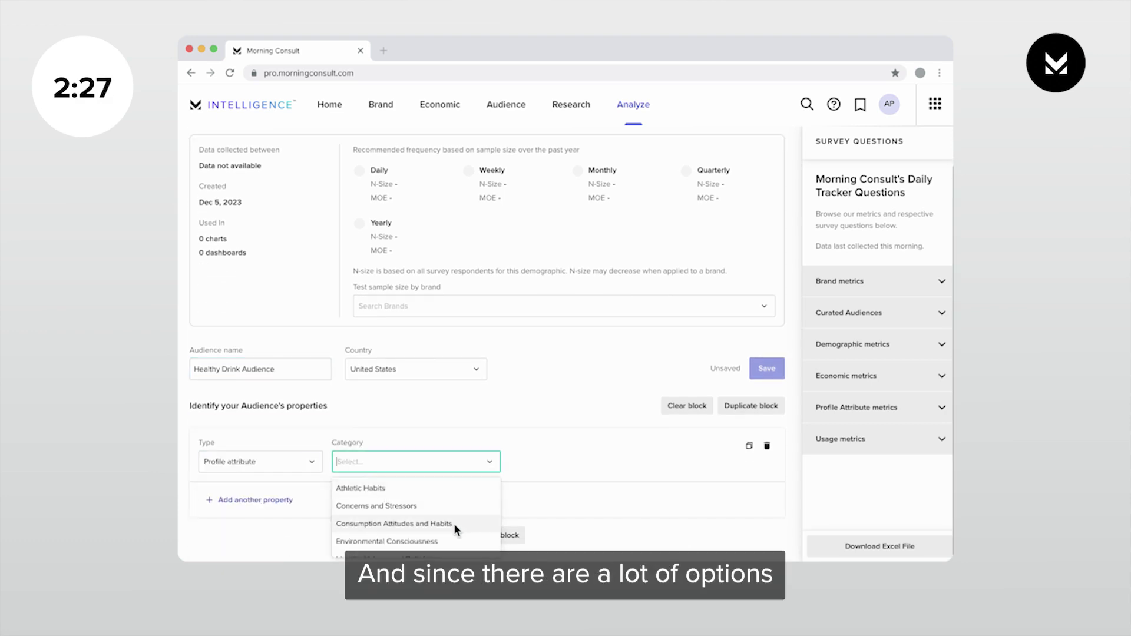
pyautogui.click(454, 525)
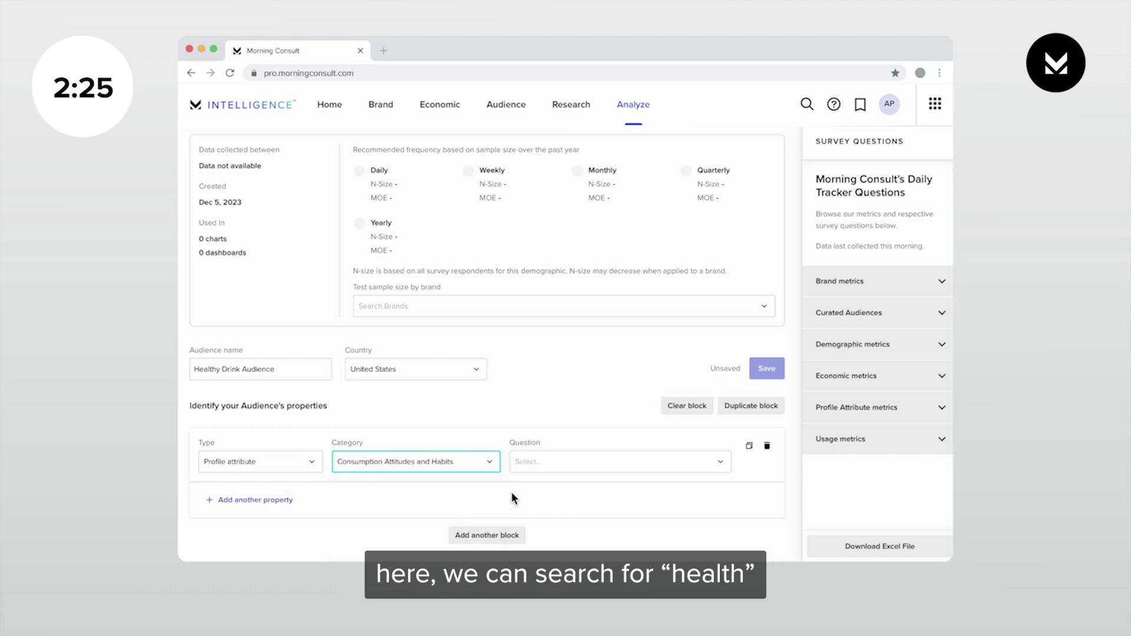
pyautogui.scroll(-1, 621, 511)
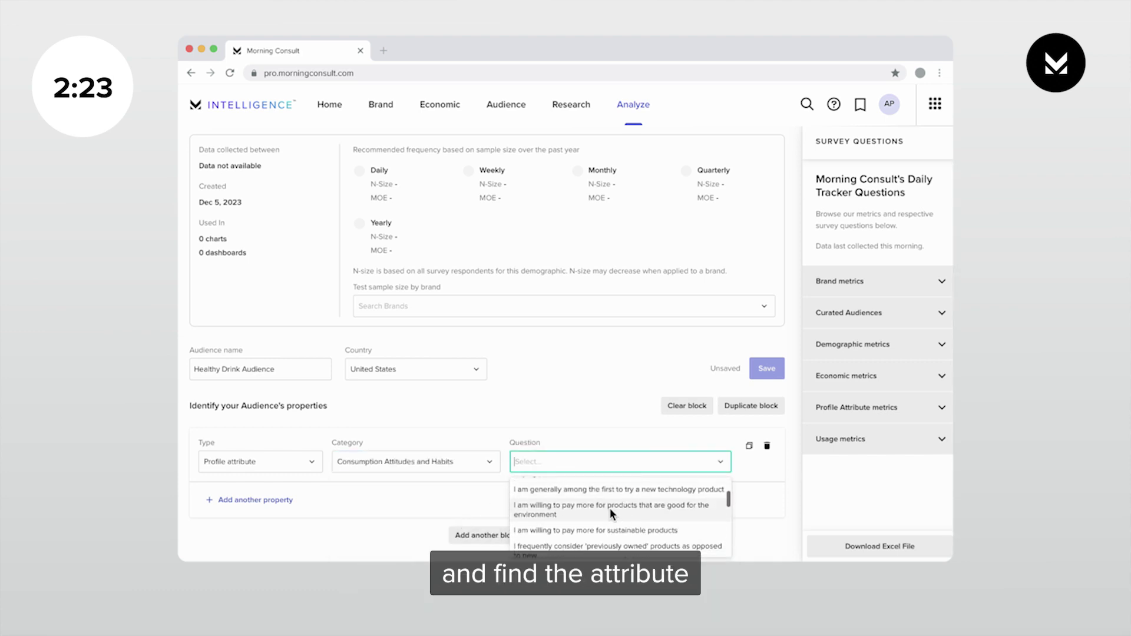
pyautogui.write('health')
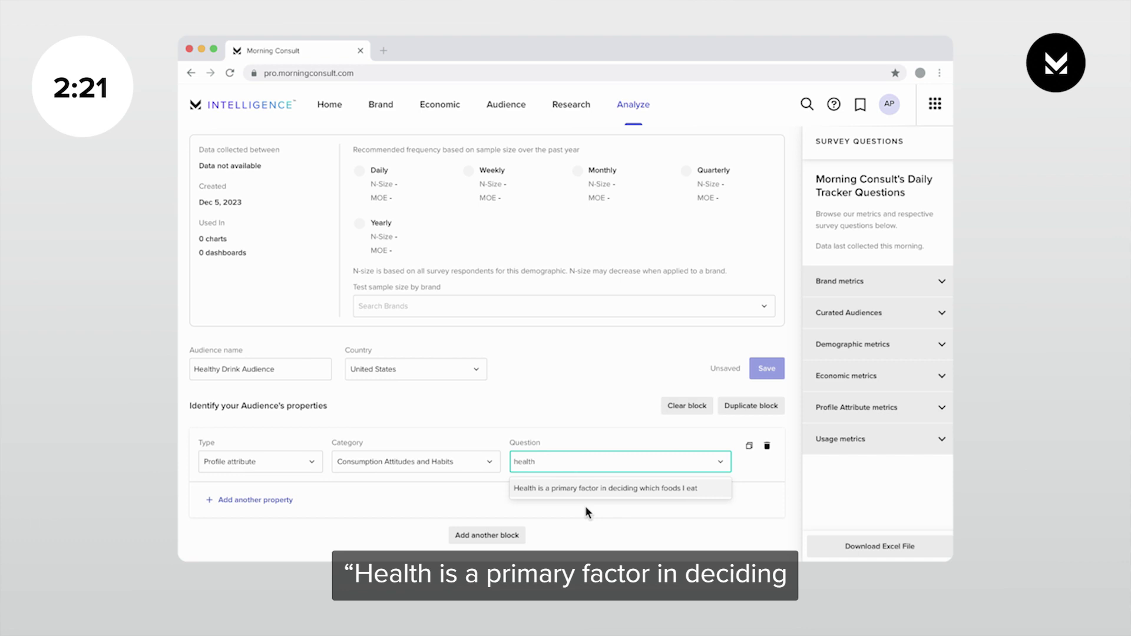
pyautogui.click(596, 490)
pyautogui.click(766, 376)
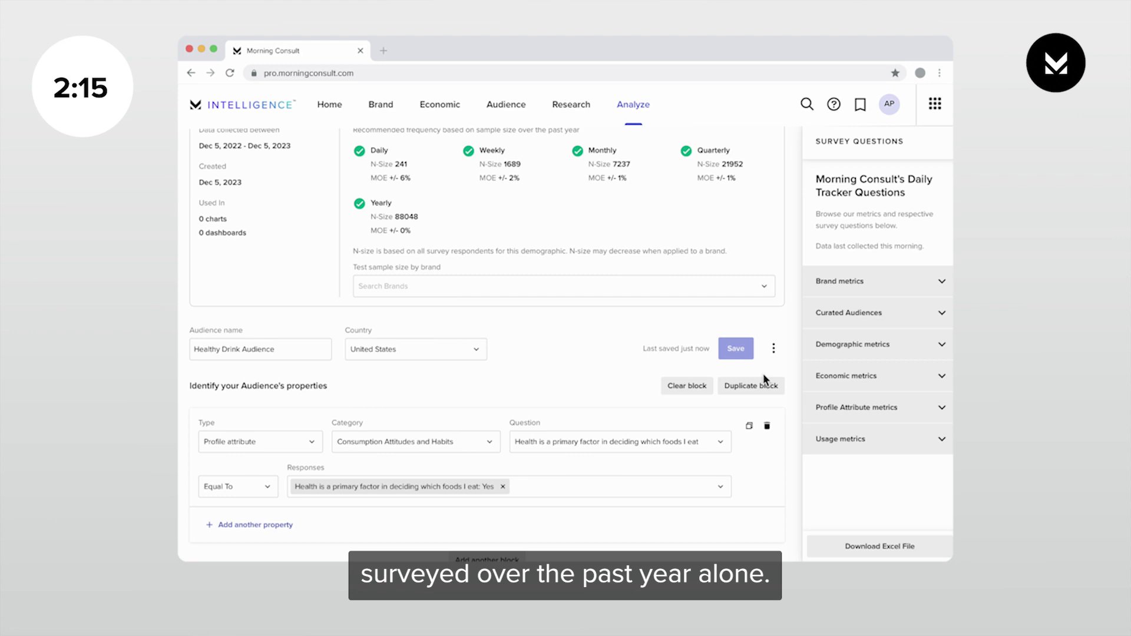
pyautogui.scroll(-1, 589, 391)
pyautogui.click(489, 536)
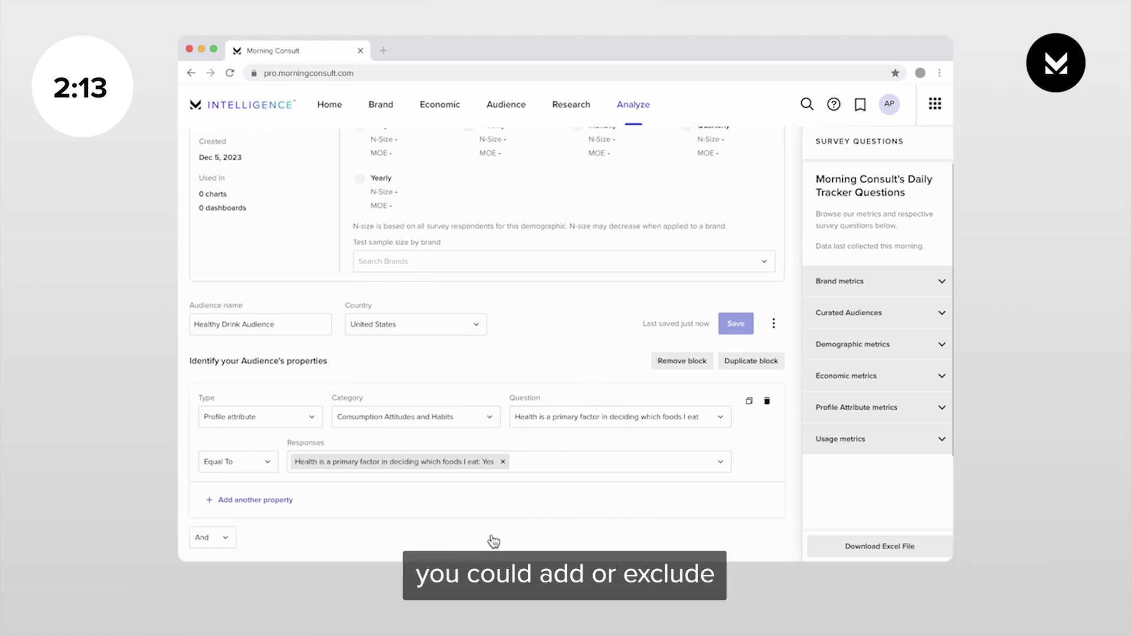
pyautogui.scroll(-1, 645, 505)
pyautogui.scroll(-3, 645, 506)
pyautogui.click(268, 461)
pyautogui.scroll(-2, 300, 505)
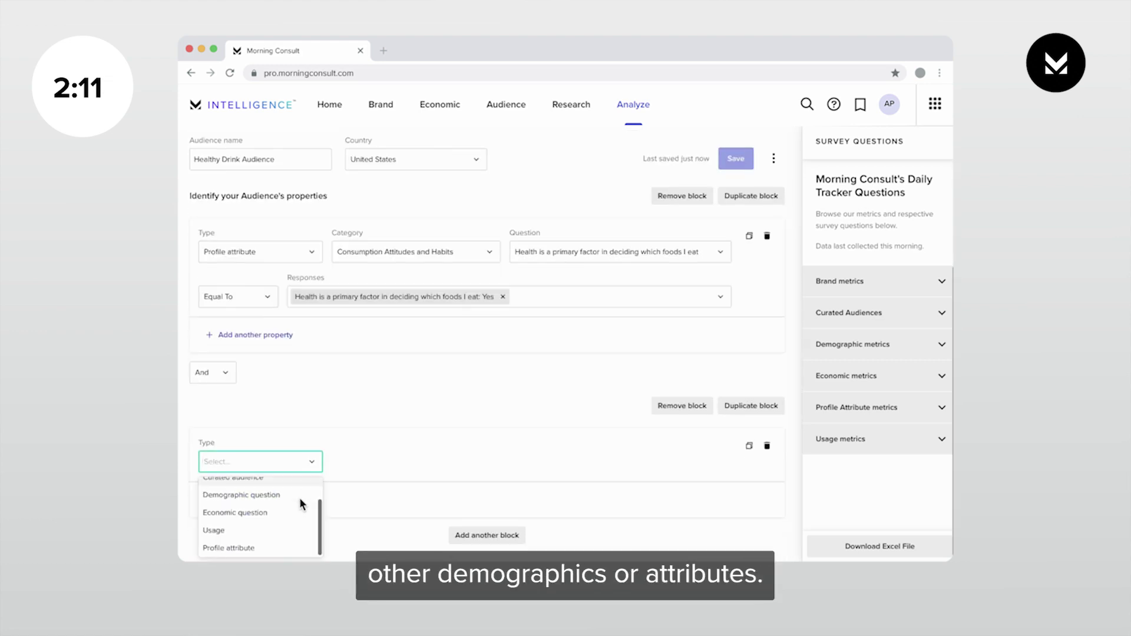
pyautogui.click(702, 406)
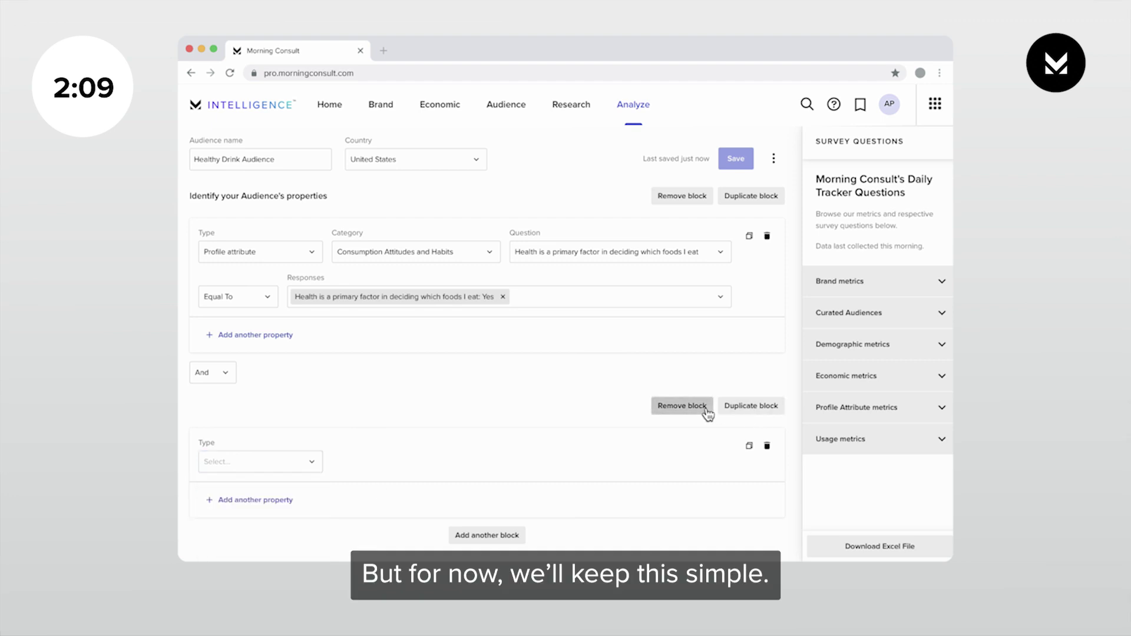
pyautogui.scroll(3, 715, 382)
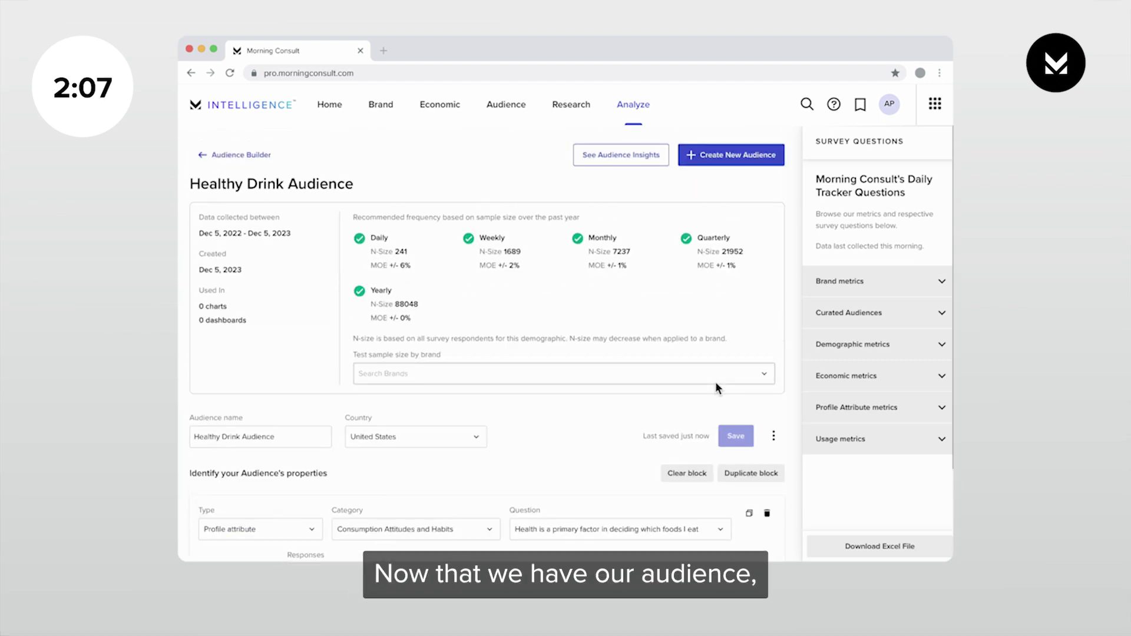
# Step: Show the Healthy Drink Audience insights with All Respondents kept as the benchmark
pyautogui.click(637, 156)
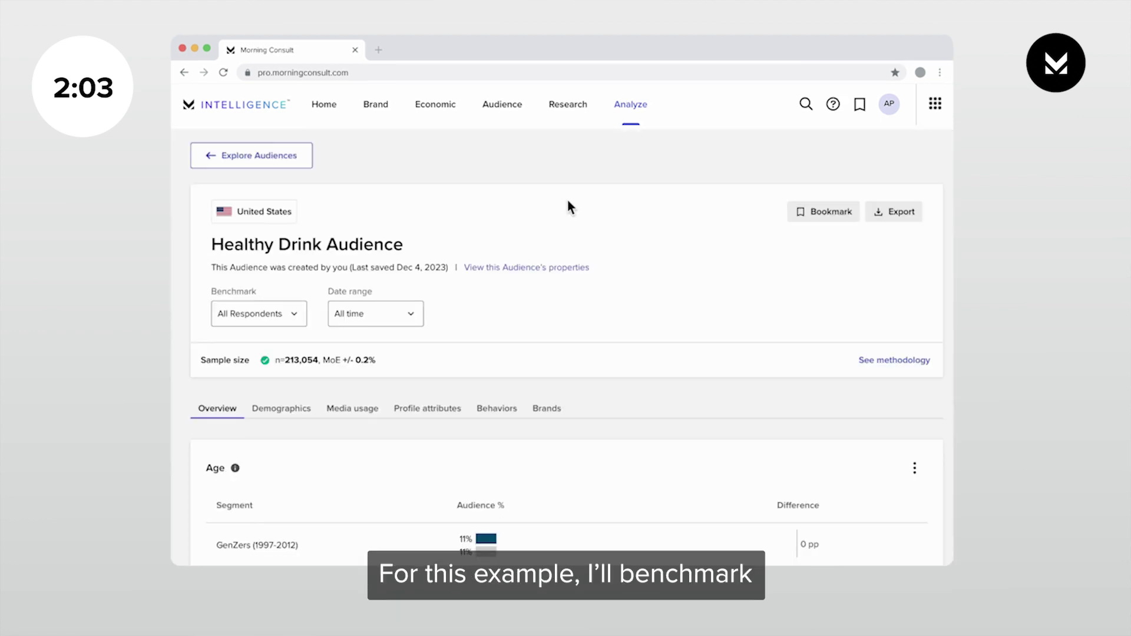
pyautogui.click(300, 311)
pyautogui.scroll(3, 283, 367)
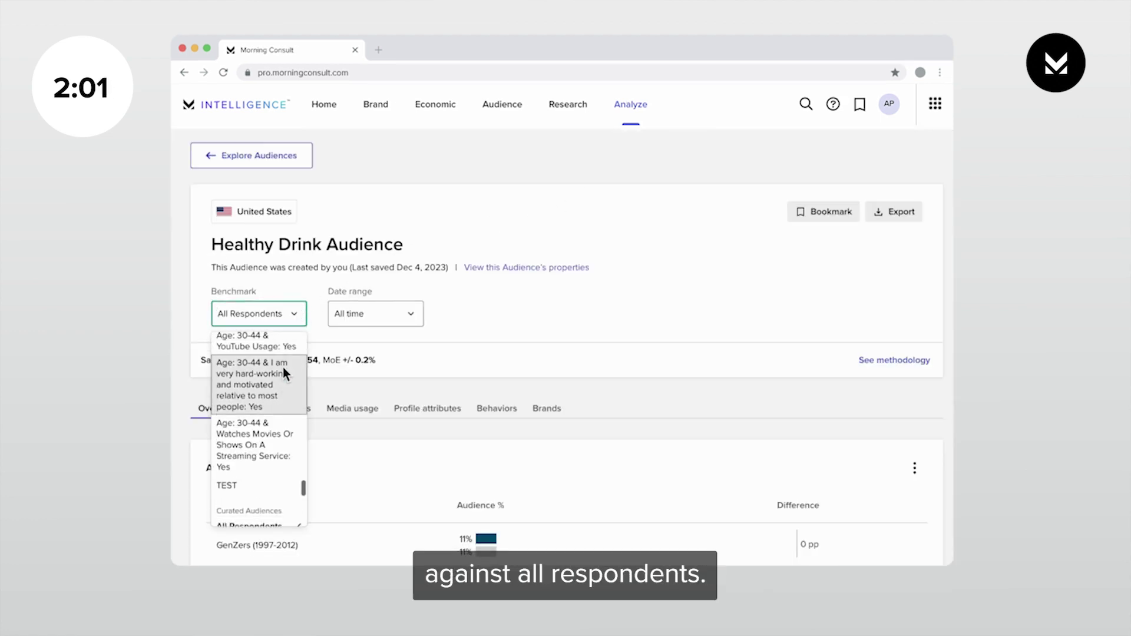
pyautogui.scroll(5, 283, 366)
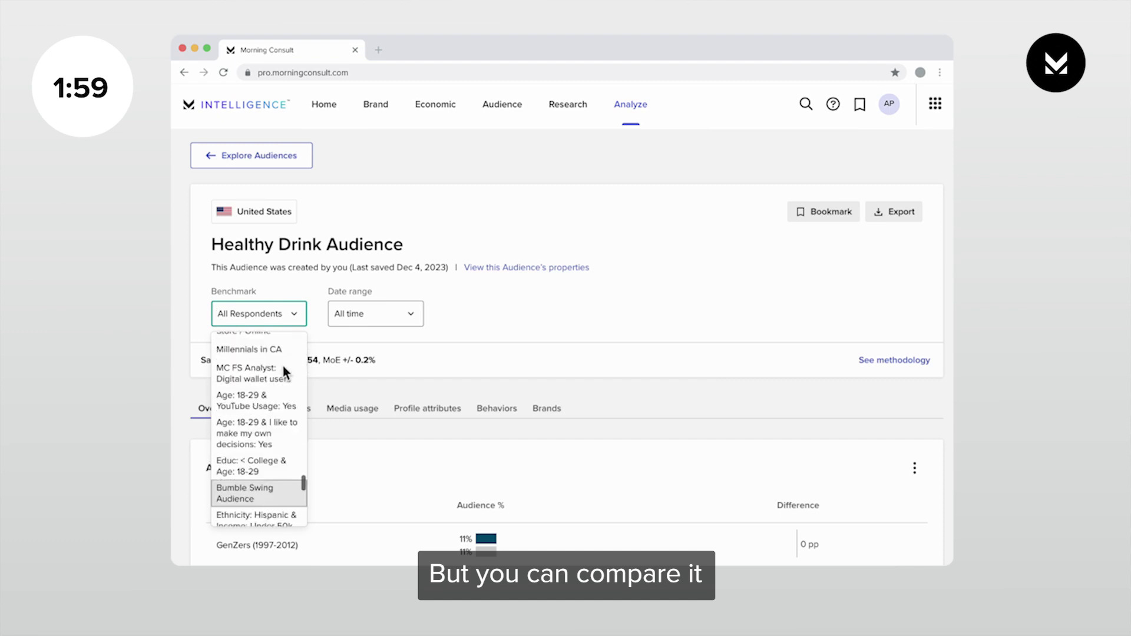
pyautogui.scroll(5, 283, 366)
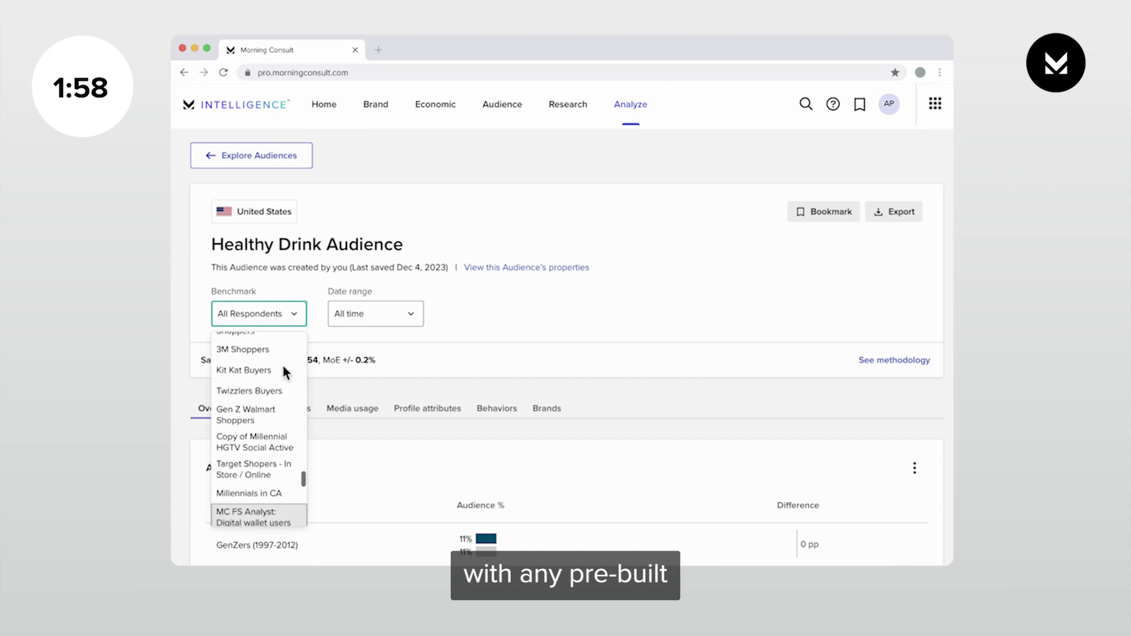
pyautogui.click(295, 313)
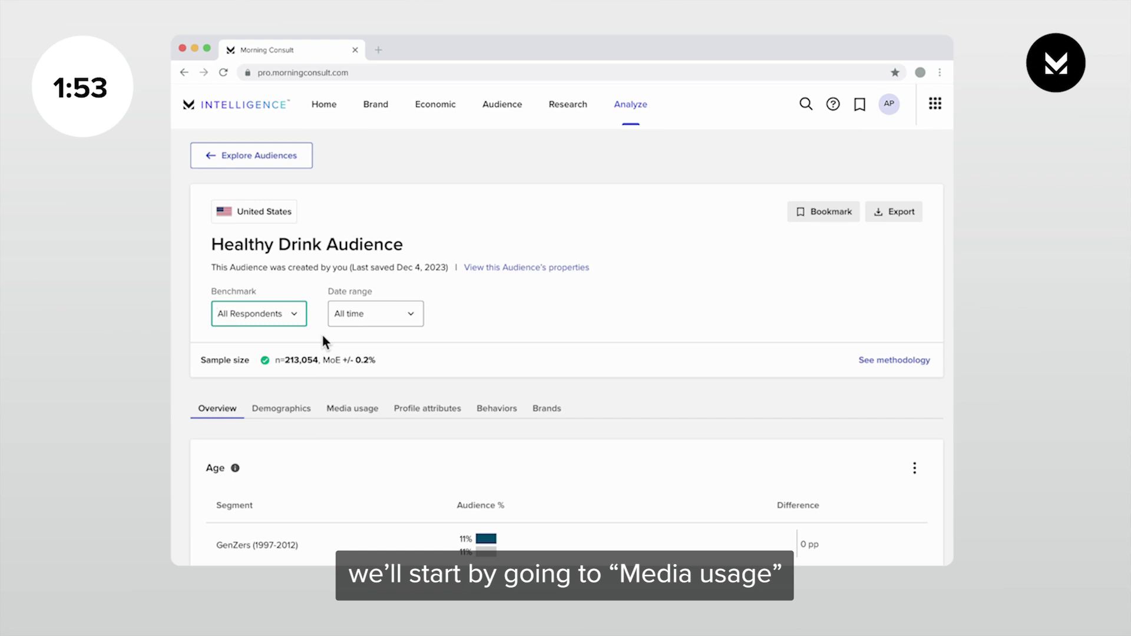
# Step: On Media usage, list 25 social platforms per page, sorted by largest difference first
pyautogui.click(363, 405)
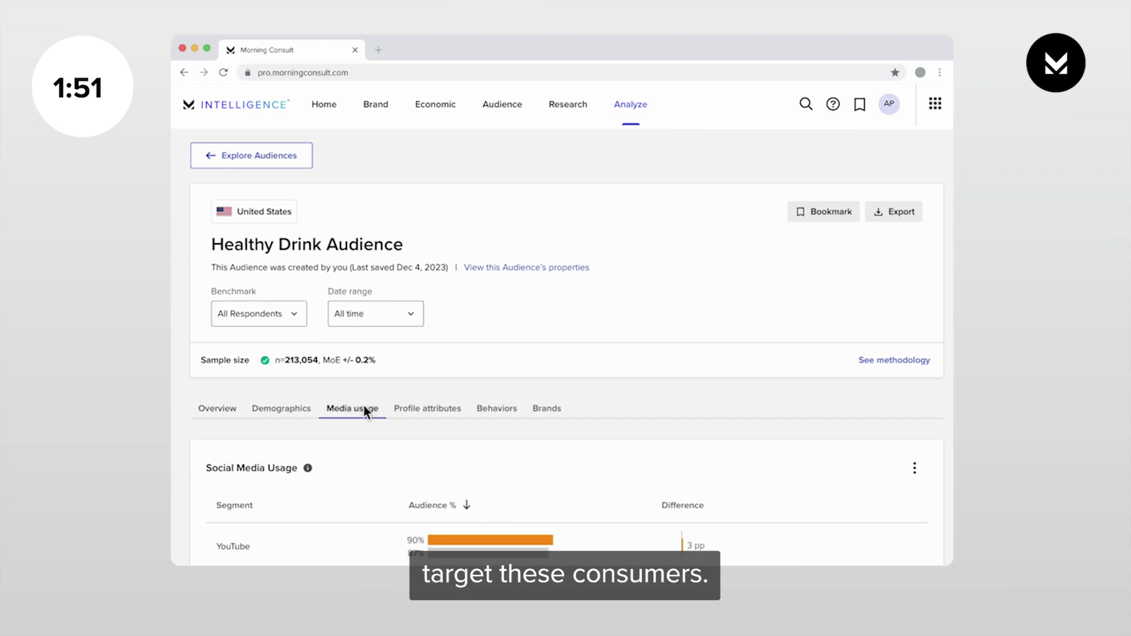
pyautogui.scroll(-1, 686, 480)
pyautogui.scroll(-2, 686, 479)
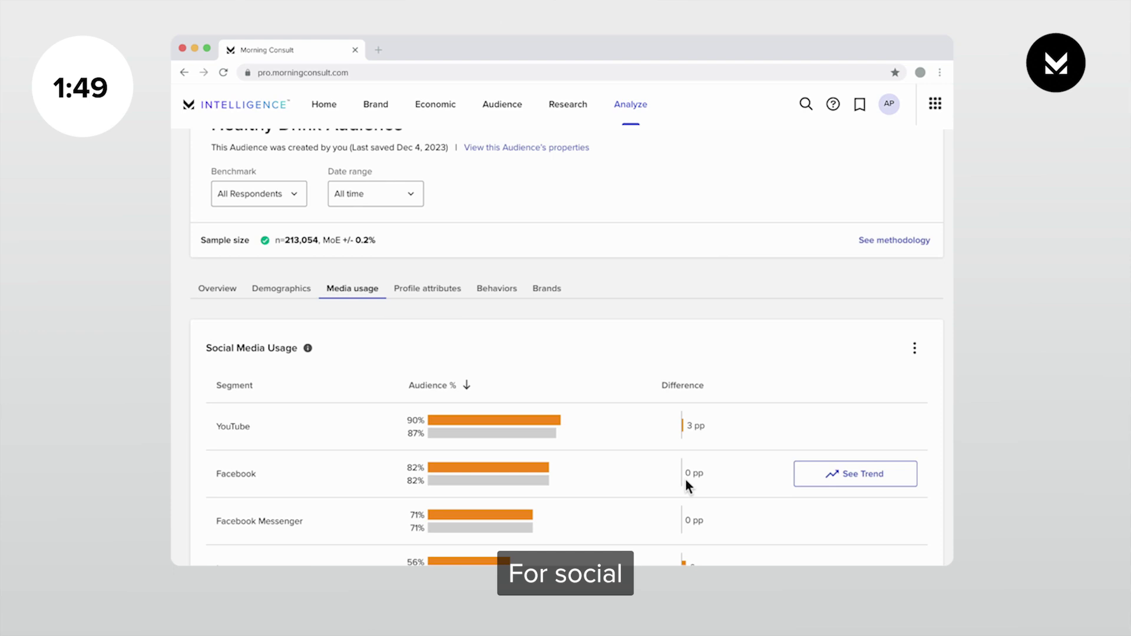
pyautogui.scroll(-3, 686, 480)
pyautogui.click(749, 530)
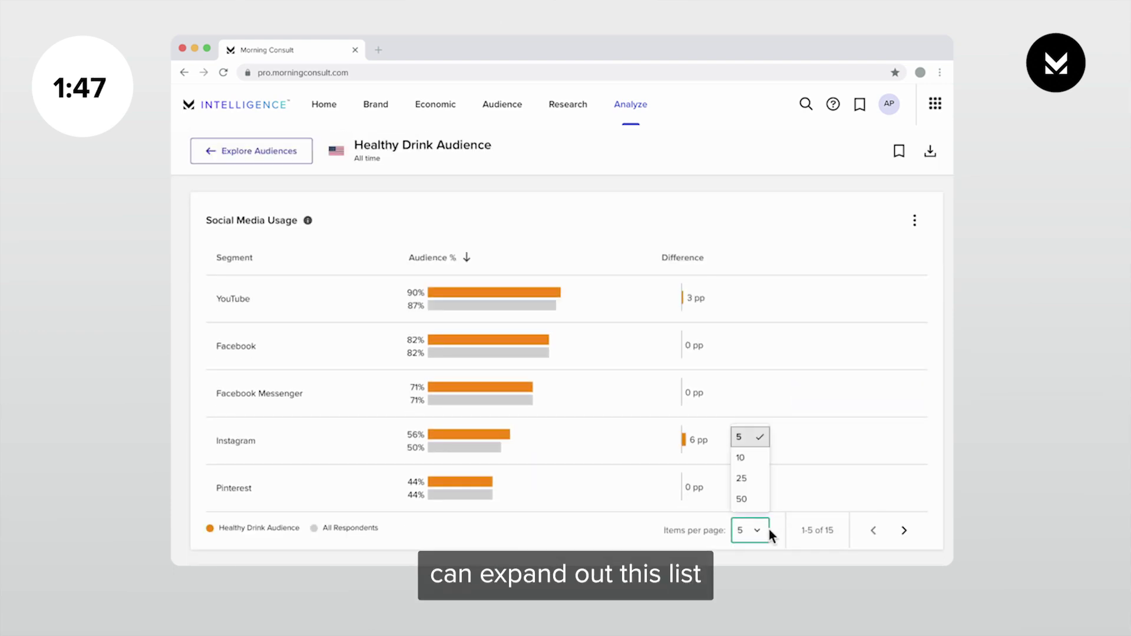
pyautogui.click(750, 486)
pyautogui.scroll(-2, 747, 486)
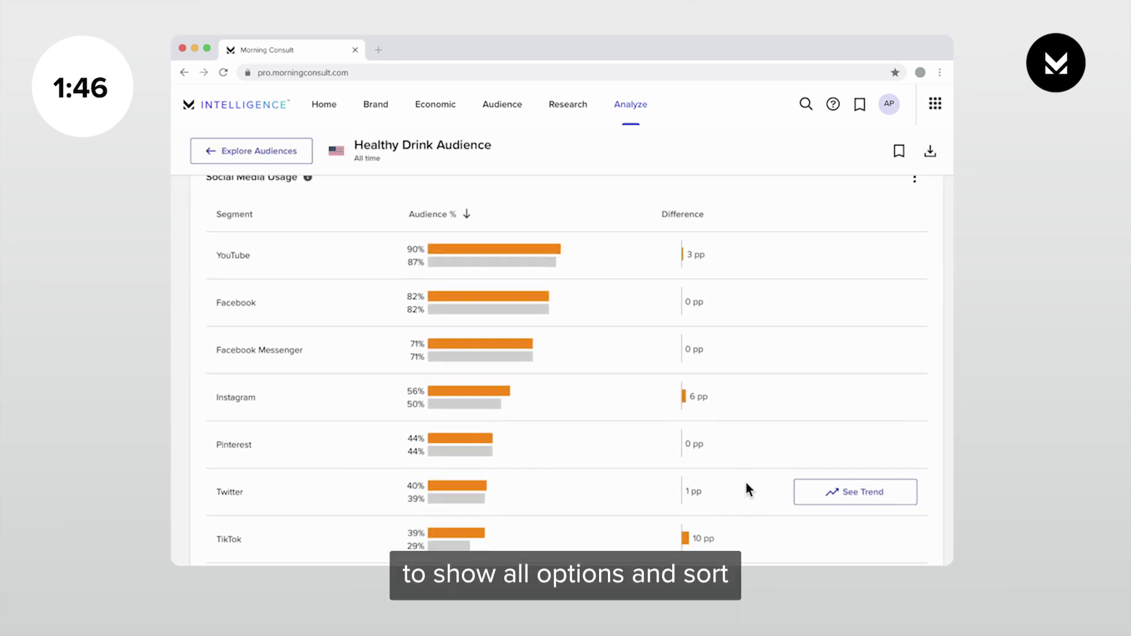
pyautogui.click(689, 191)
pyautogui.click(689, 191)
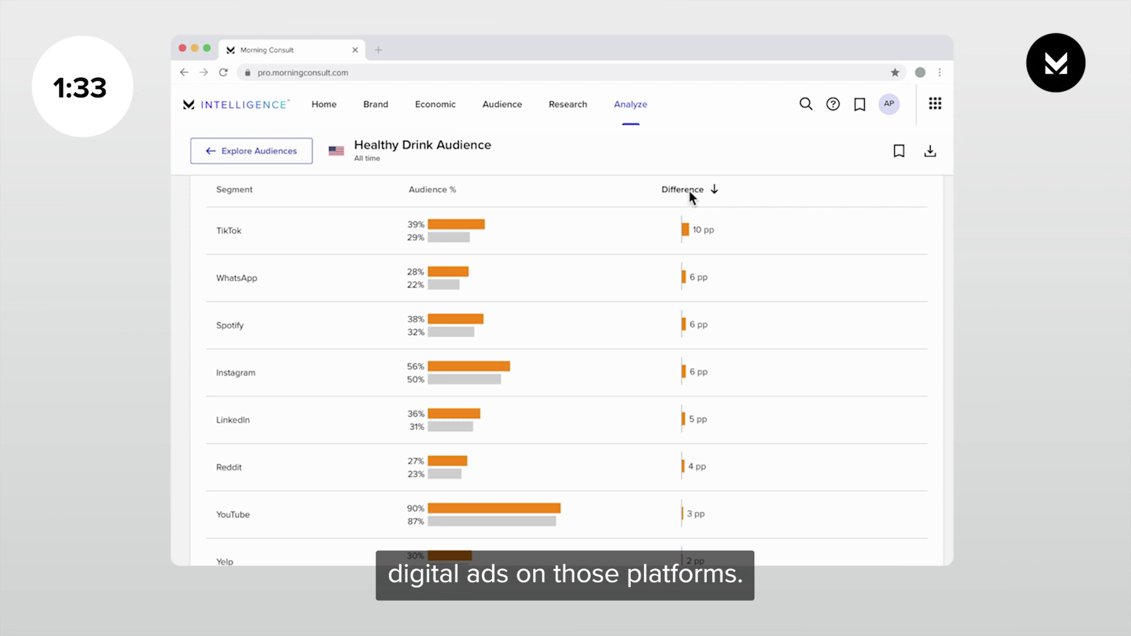
# Step: Sort the Streaming Service Usage table by difference, putting Hulu on top
pyautogui.scroll(1, 774, 279)
pyautogui.scroll(-6, 804, 377)
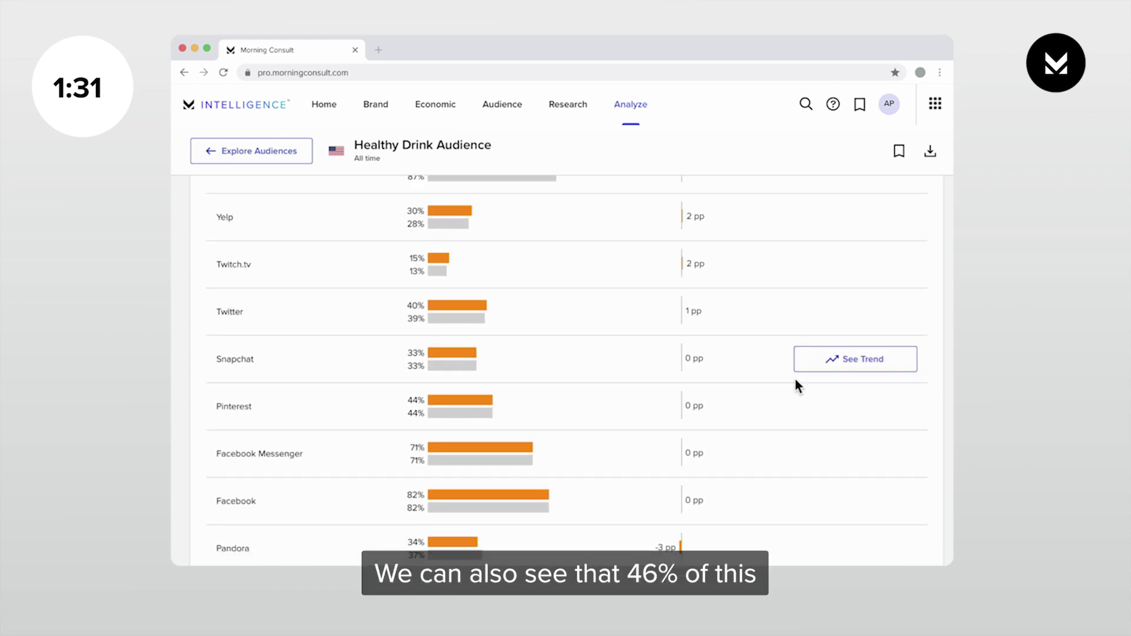
pyautogui.scroll(-7, 795, 380)
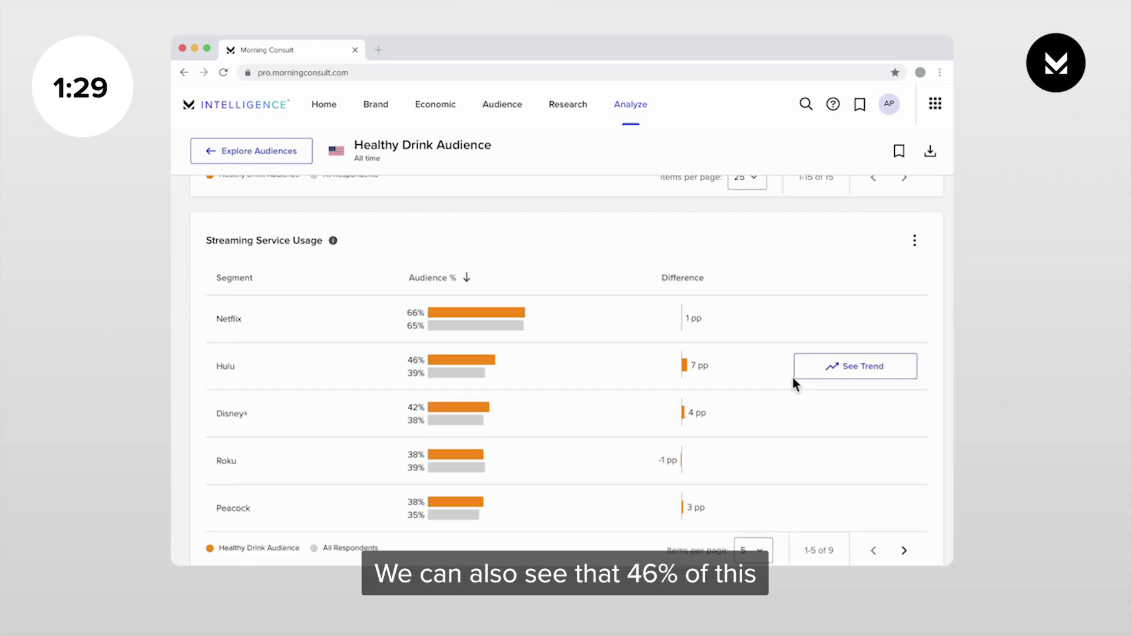
pyautogui.click(686, 277)
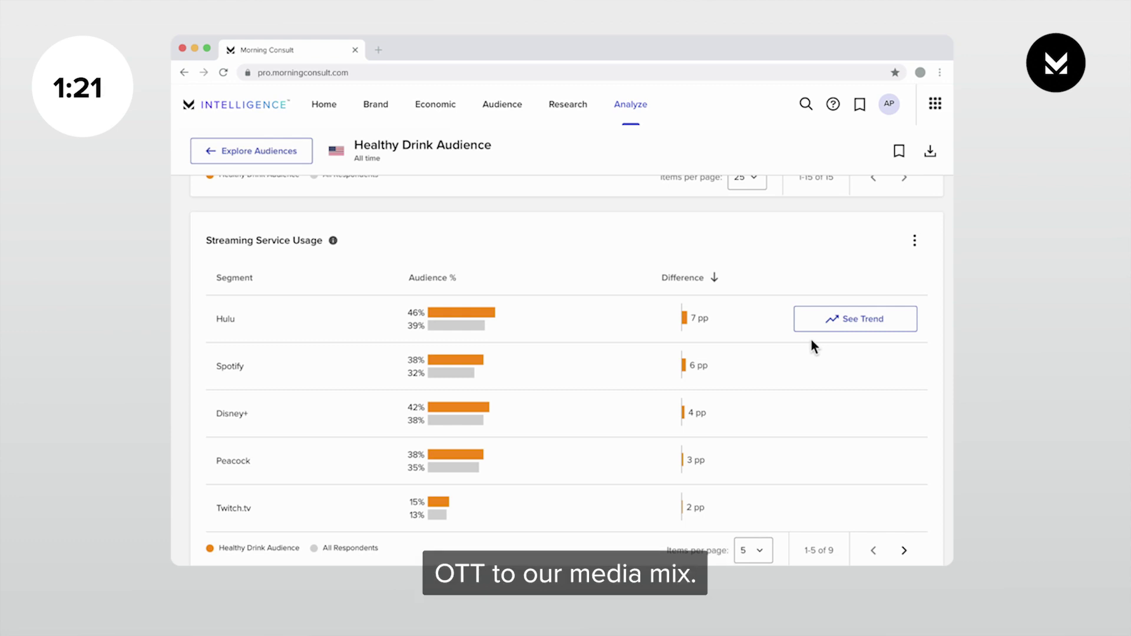
# Step: Show the Profile attributes, led by goal-setting in Decision Drivers and Motivations
pyautogui.scroll(15, 811, 341)
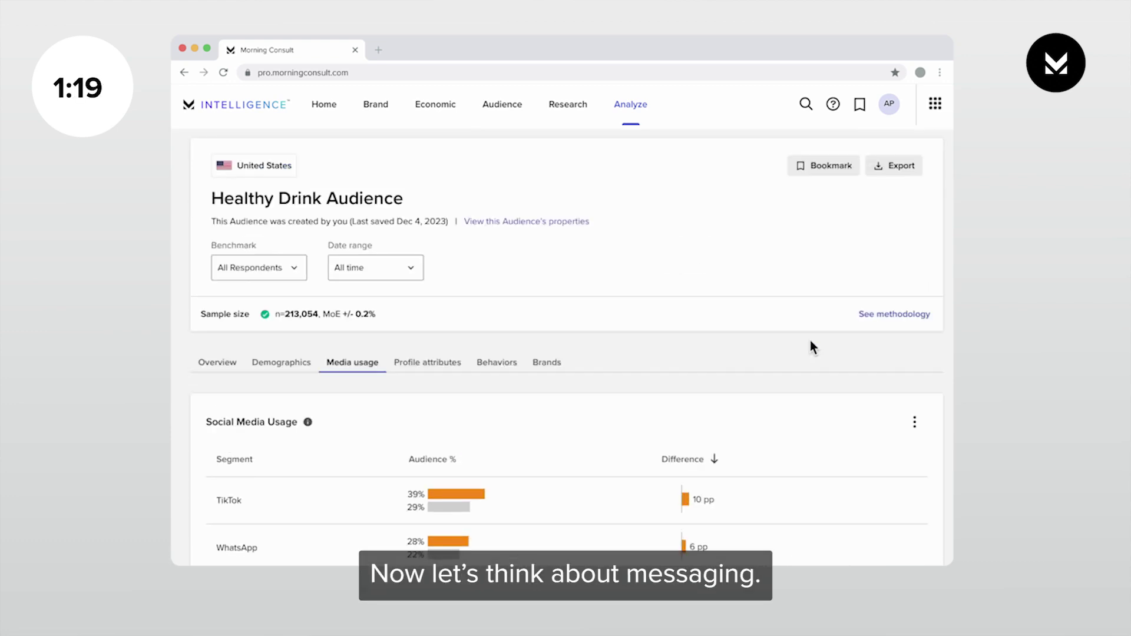
pyautogui.click(440, 362)
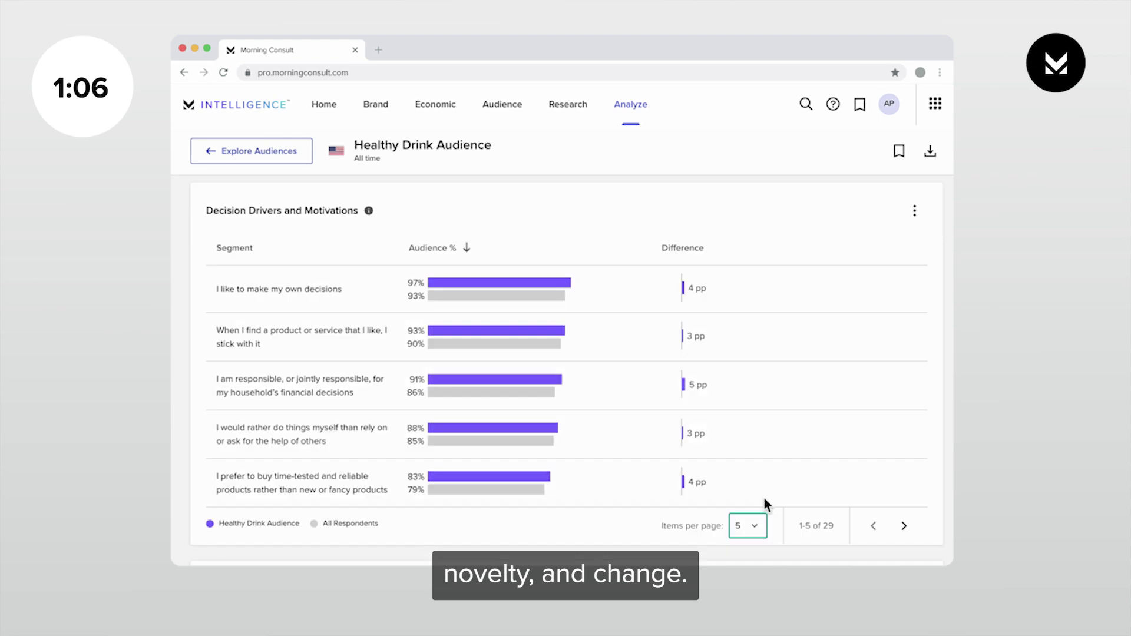
pyautogui.scroll(5, 765, 499)
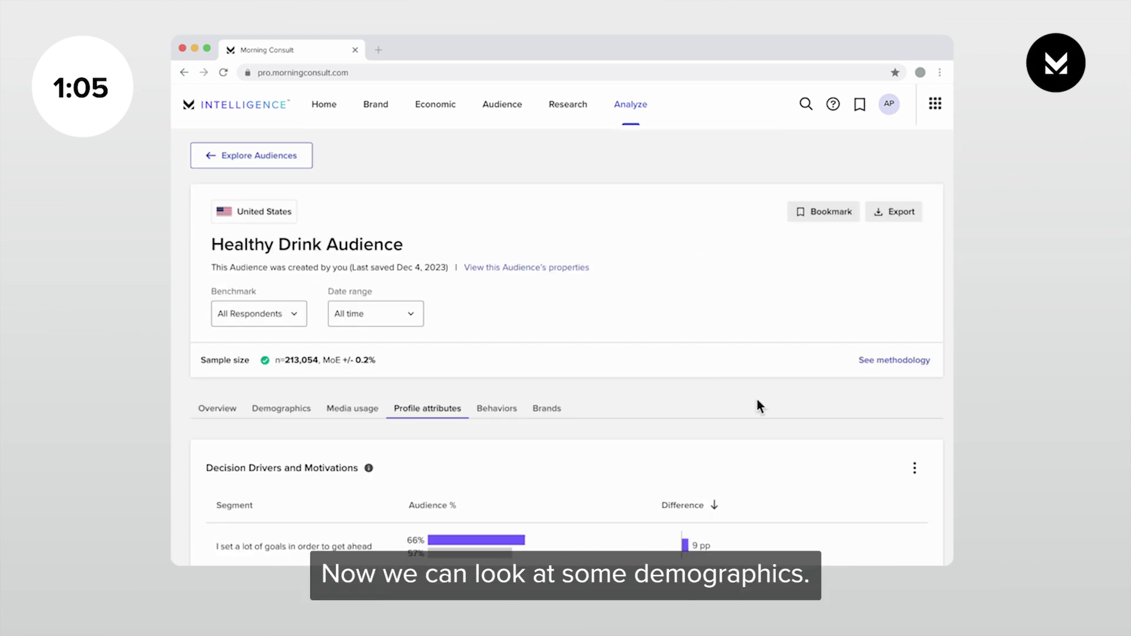
# Step: On Demographics, sort the Income table by difference so $100k+ leads
pyautogui.click(301, 413)
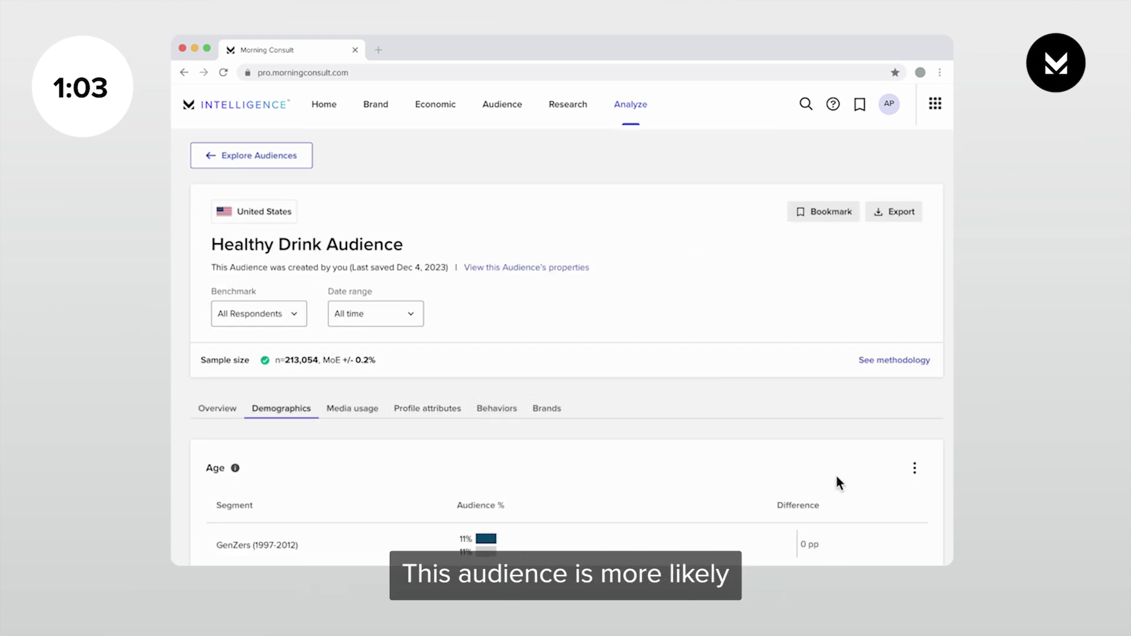
pyautogui.scroll(-4, 948, 518)
pyautogui.scroll(-10, 943, 510)
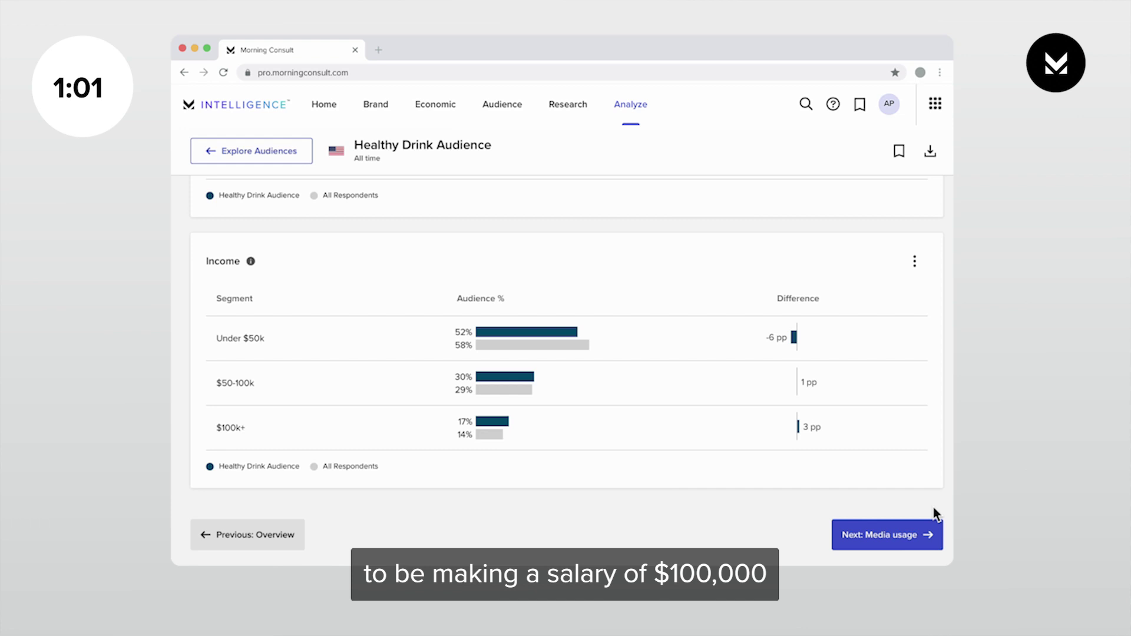
pyautogui.click(785, 300)
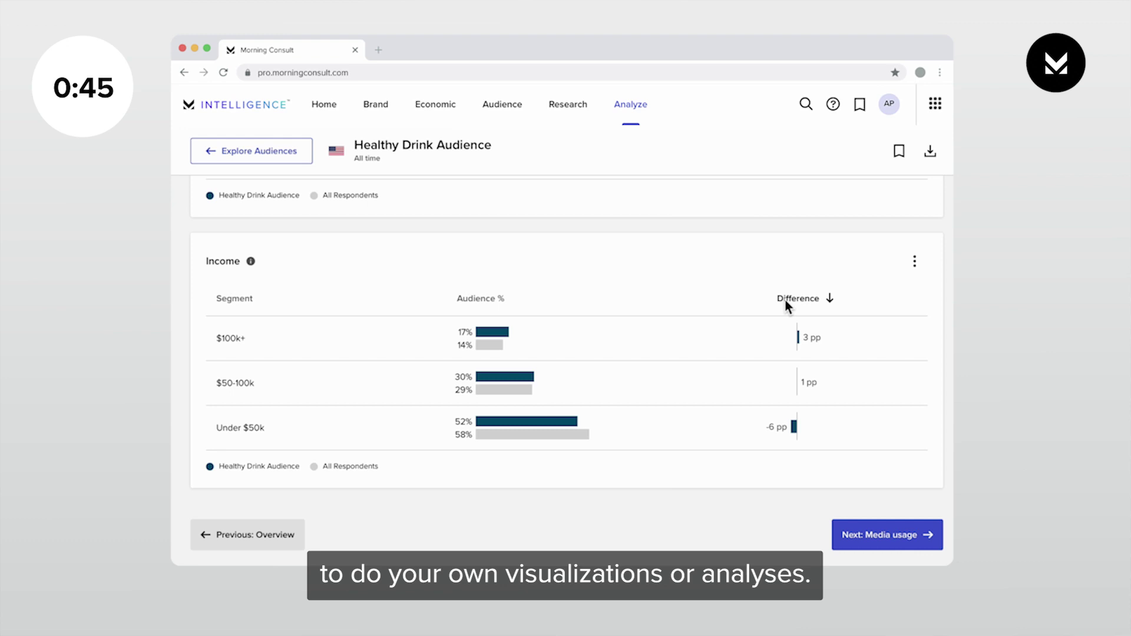
# Step: Open the CSV export for the whole audience instead of the single Income table
pyautogui.click(915, 261)
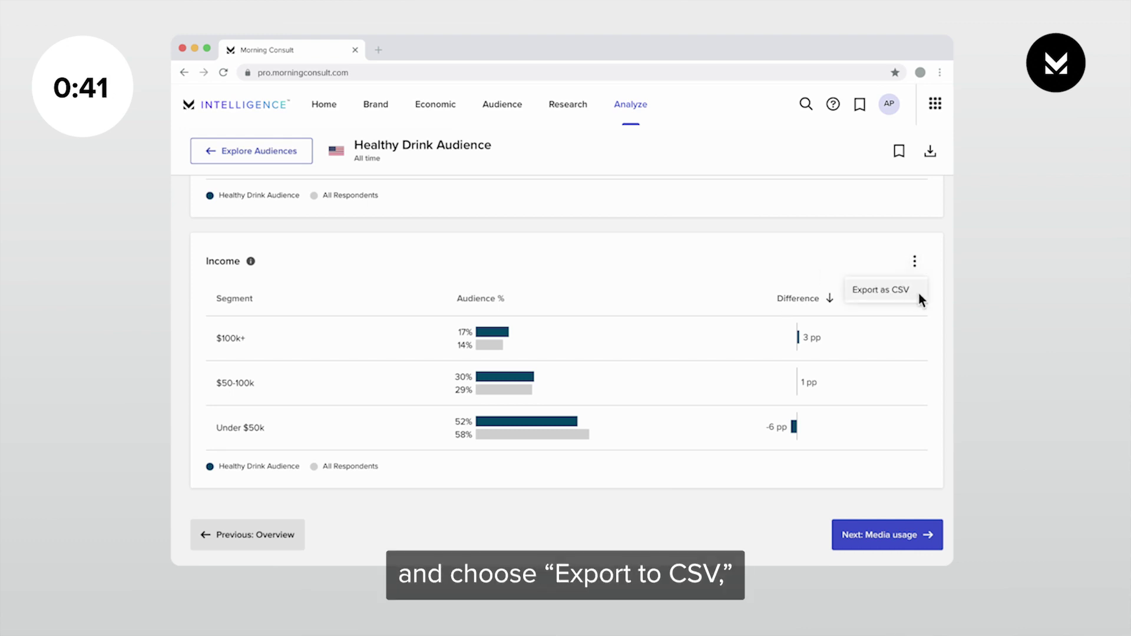
pyautogui.click(918, 285)
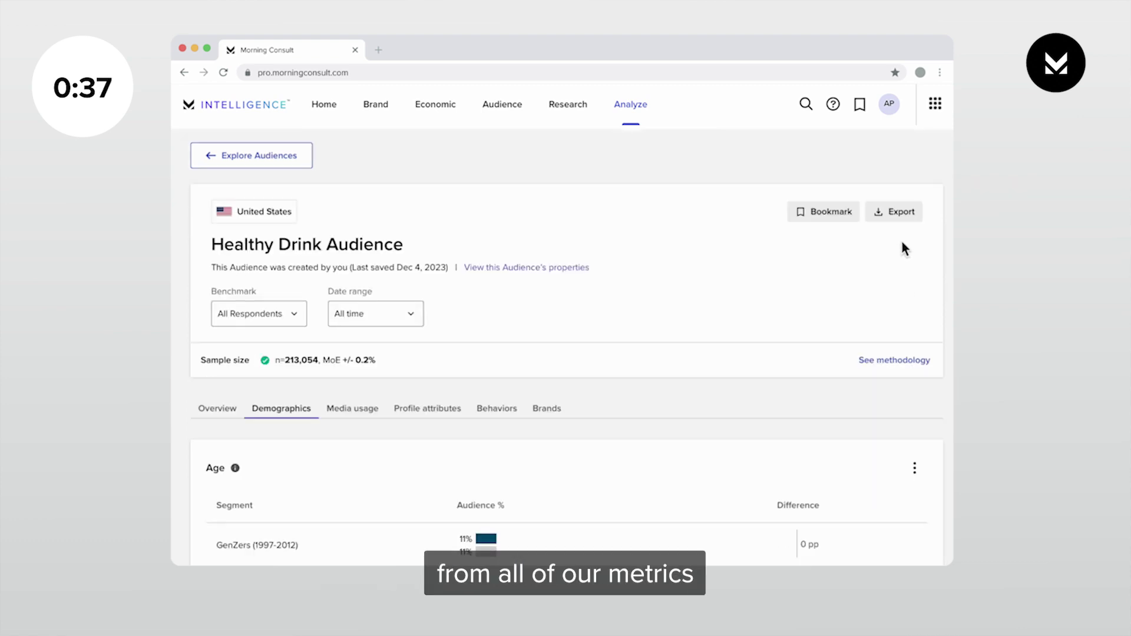
pyautogui.click(885, 211)
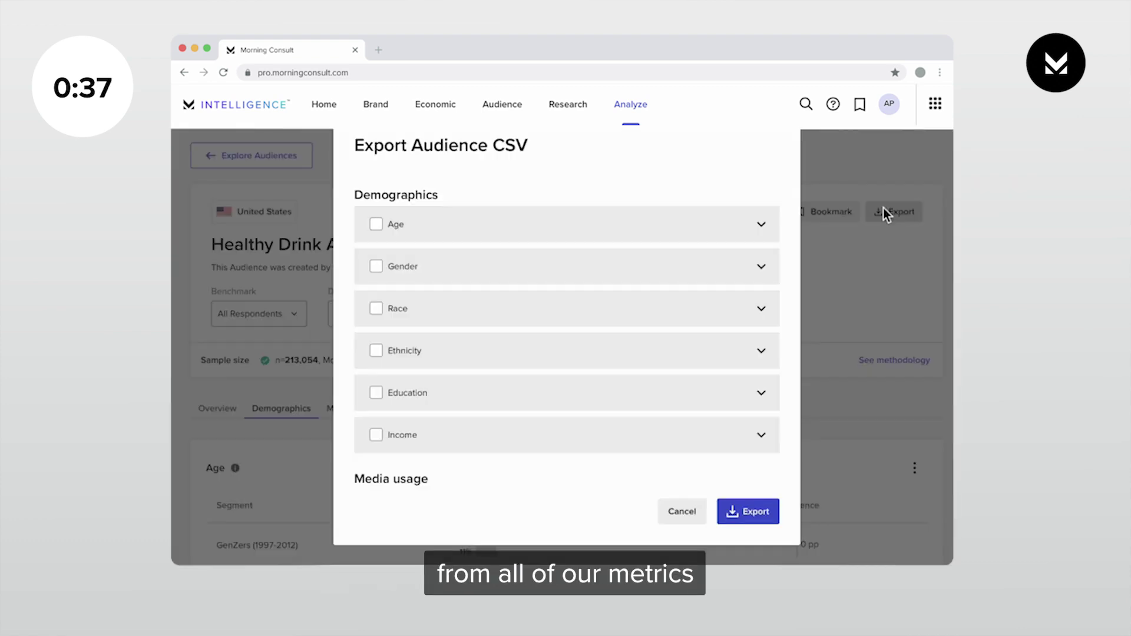
pyautogui.click(762, 224)
pyautogui.click(762, 224)
# Step: Include LinkedIn and Hulu in the export, then expand Decision Drivers and Motivations
pyautogui.scroll(-5, 754, 328)
pyautogui.click(754, 328)
pyautogui.scroll(-3, 566, 306)
pyautogui.click(377, 344)
pyautogui.scroll(-3, 577, 433)
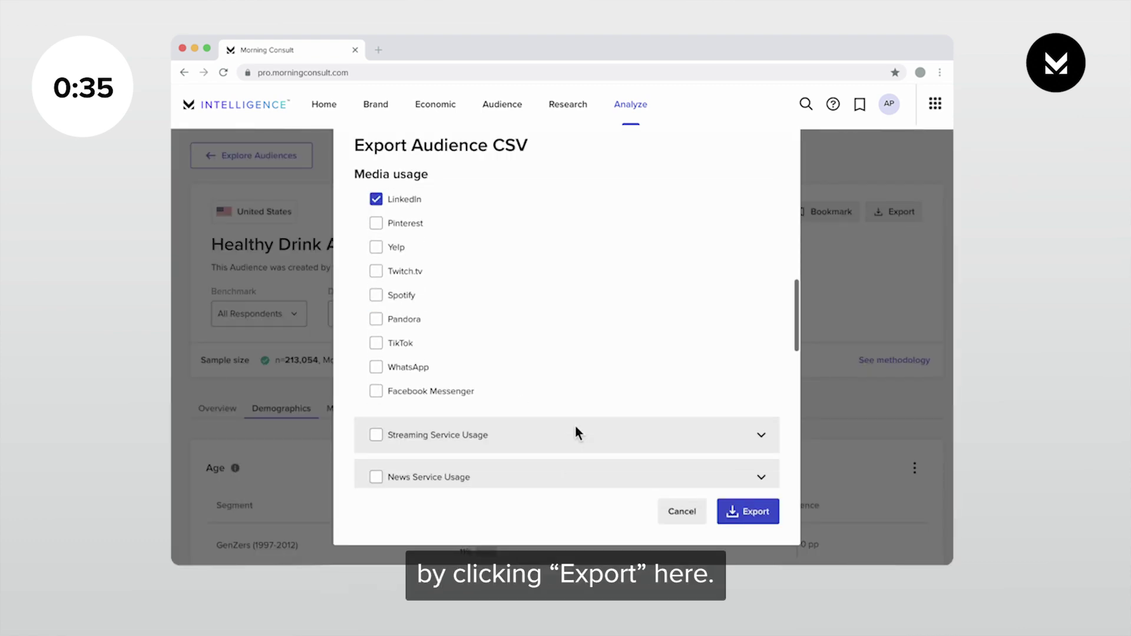
pyautogui.click(577, 433)
pyautogui.scroll(-2, 715, 426)
pyautogui.click(634, 436)
pyautogui.scroll(-5, 732, 421)
pyautogui.click(733, 424)
pyautogui.scroll(-3, 733, 426)
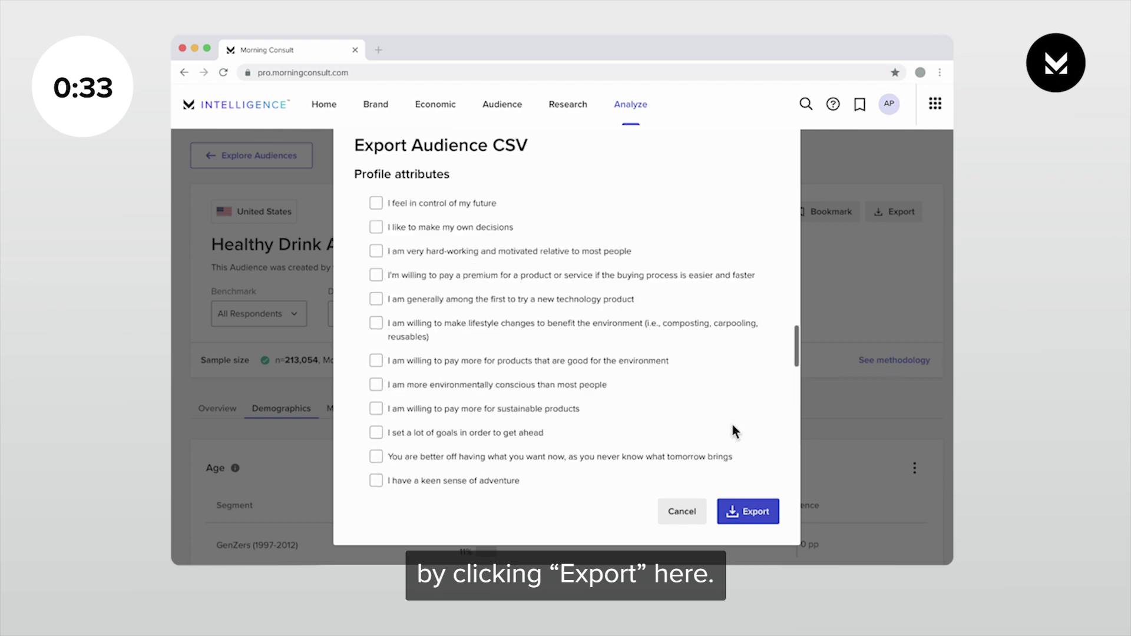